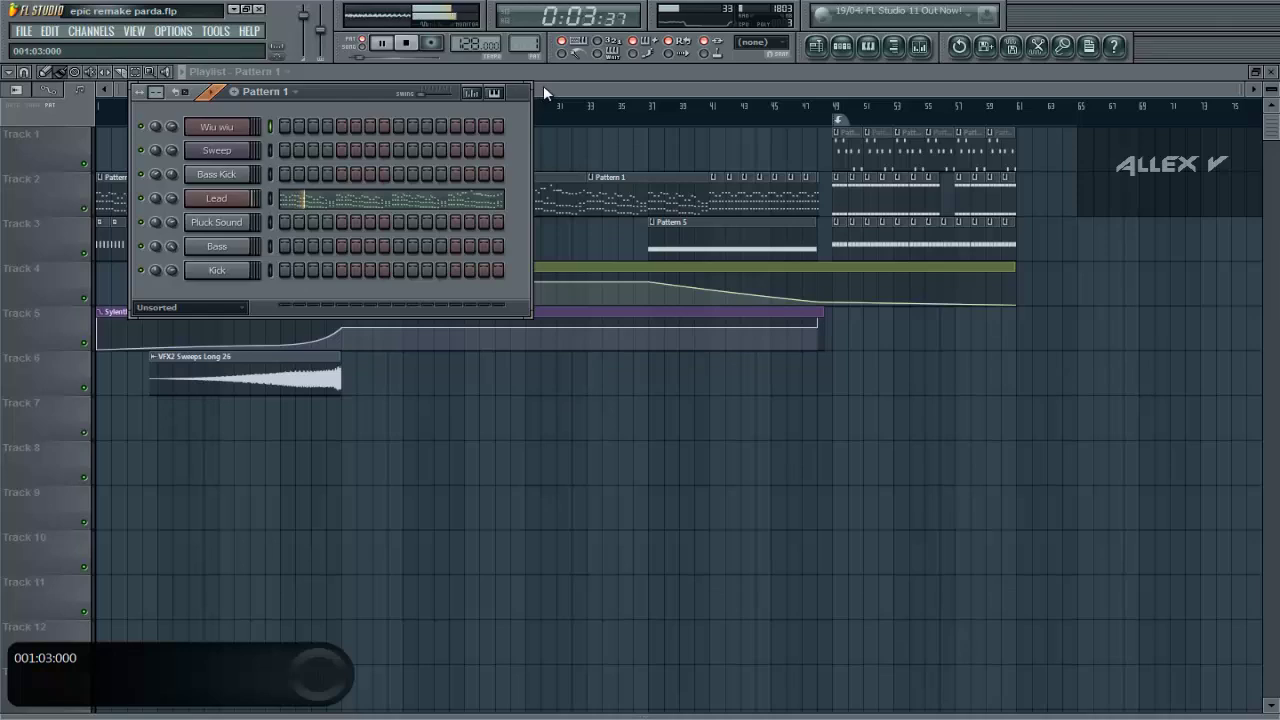
# - Show the step sequencer and play through Pattern 2 and Pattern 3 to review their channels
pyautogui.click(543, 85)
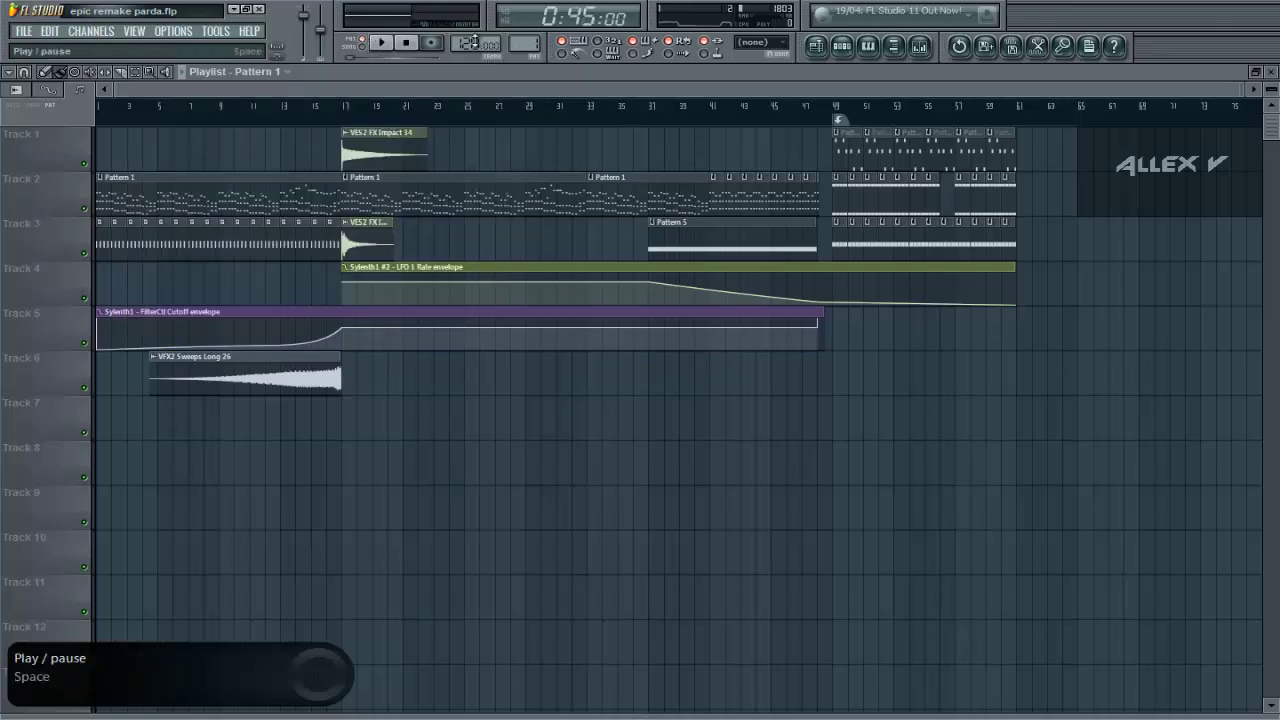
pyautogui.press('F6')
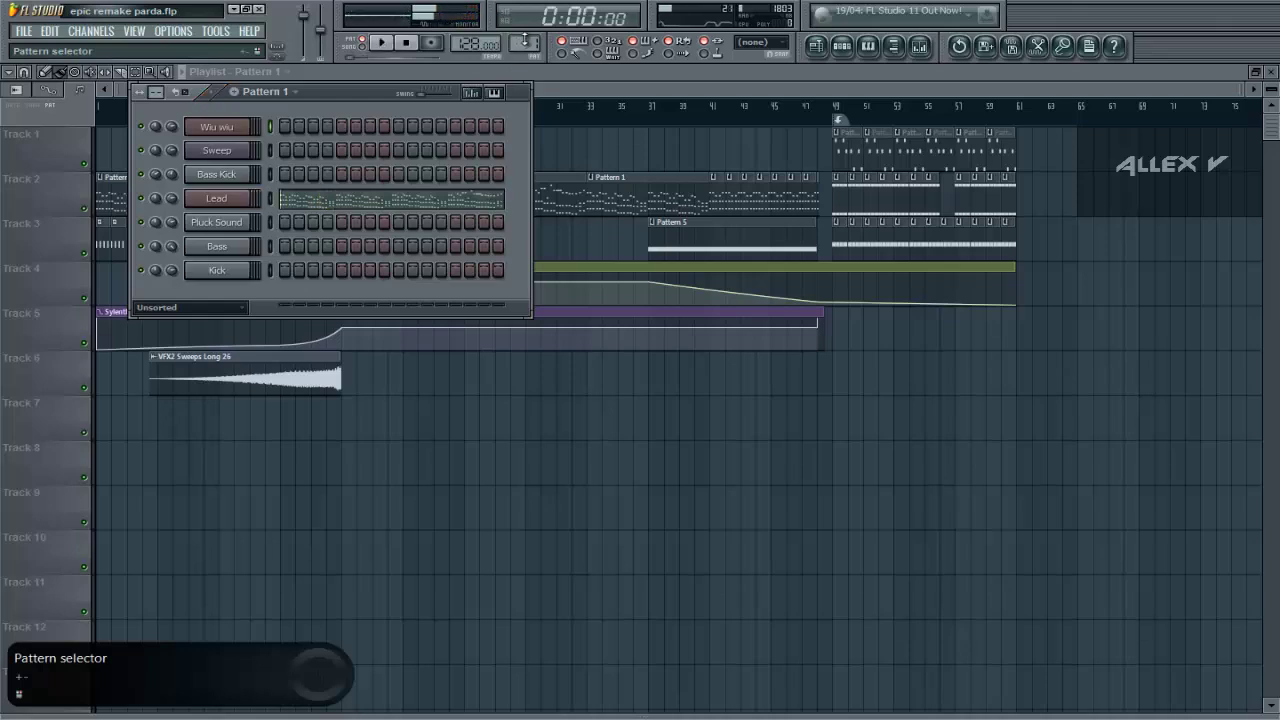
pyautogui.scroll(1, 524, 40)
pyautogui.press('space')
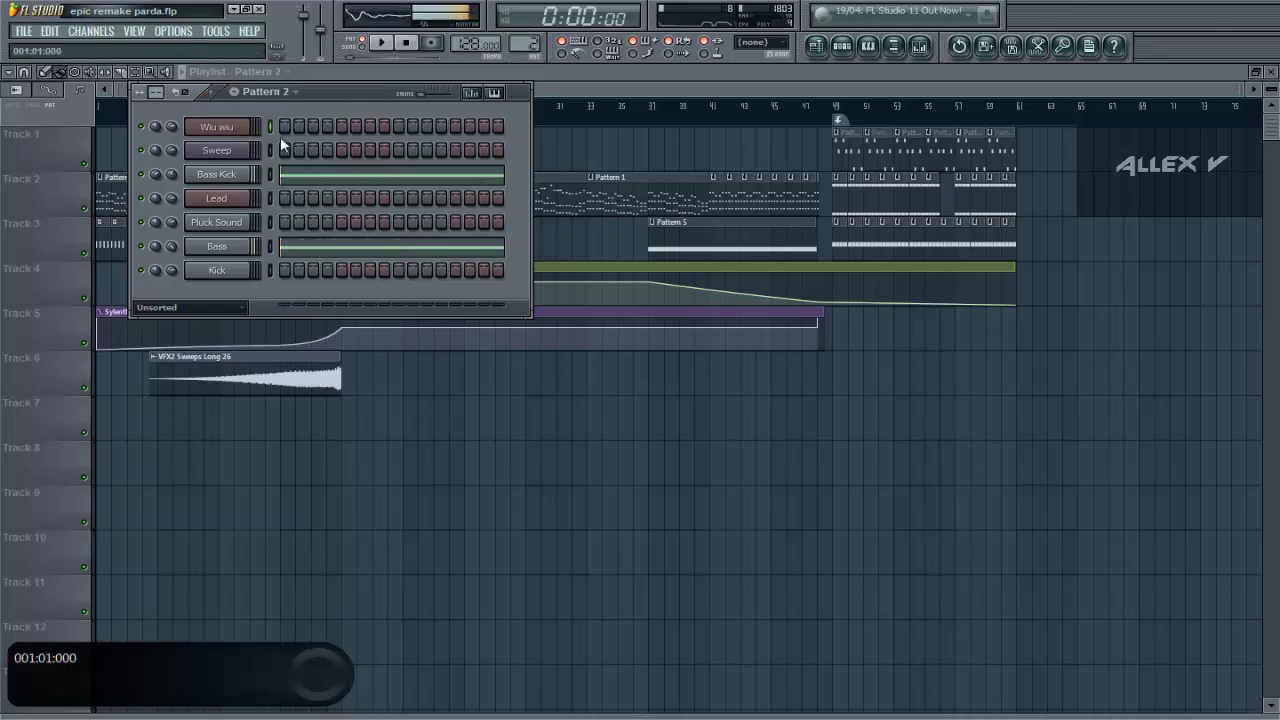
pyautogui.scroll(1, 527, 40)
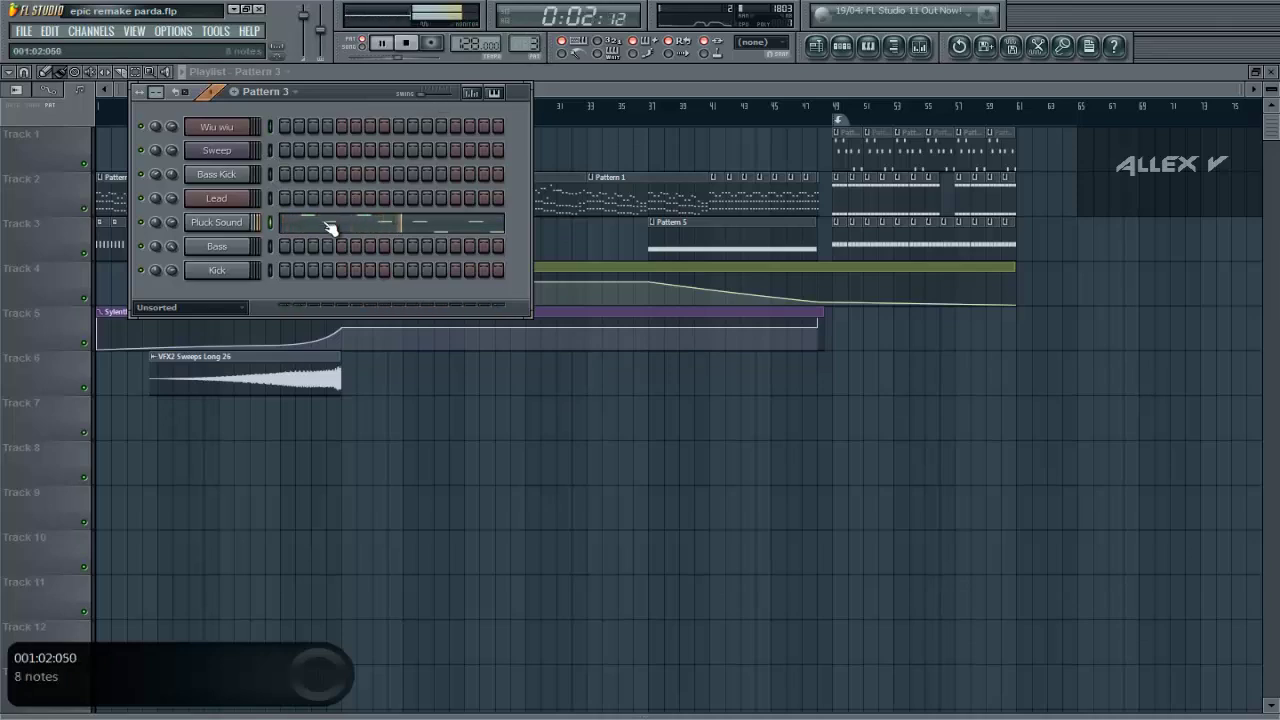
pyautogui.press('space')
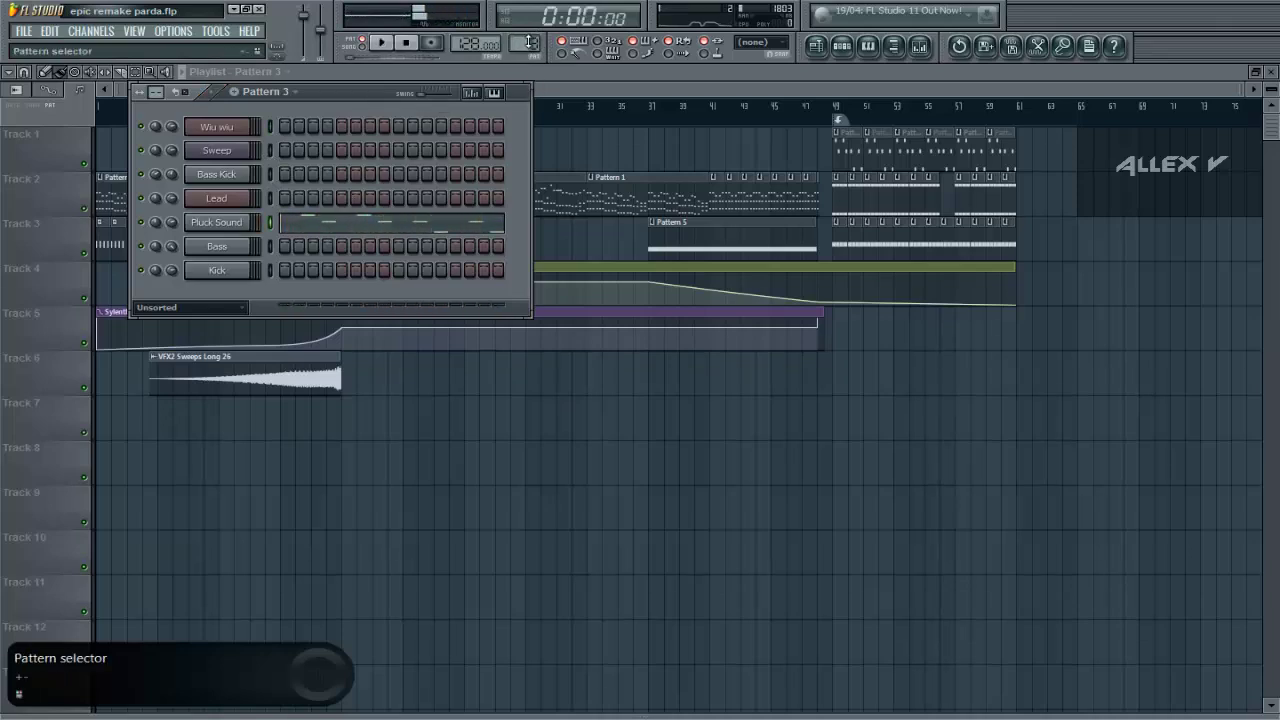
# - Play Pattern 4 and show the 3x Osc settings of its Sweep channel
pyautogui.scroll(1, 531, 42)
pyautogui.click(240, 153)
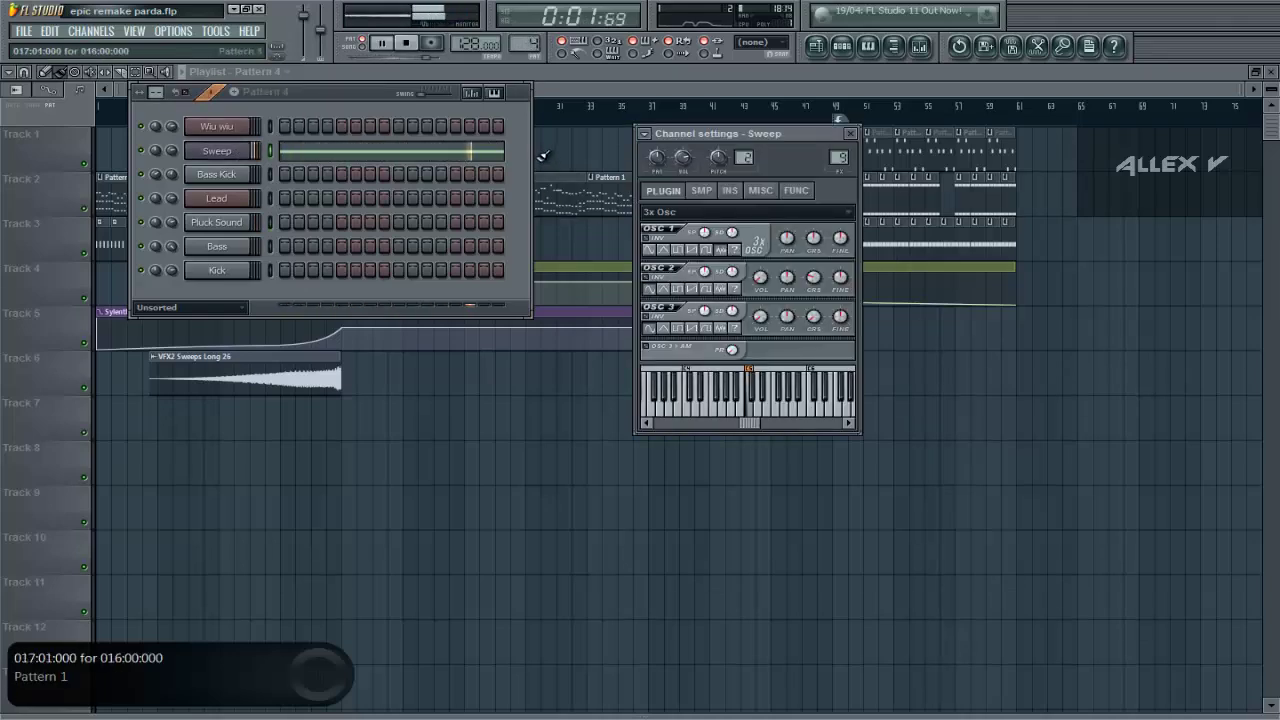
pyautogui.press('space')
# - Play Pattern 5, inspect the Wiu wiu channel's Sylenth1 settings, and return to the bare playlist
pyautogui.scroll(1, 536, 42)
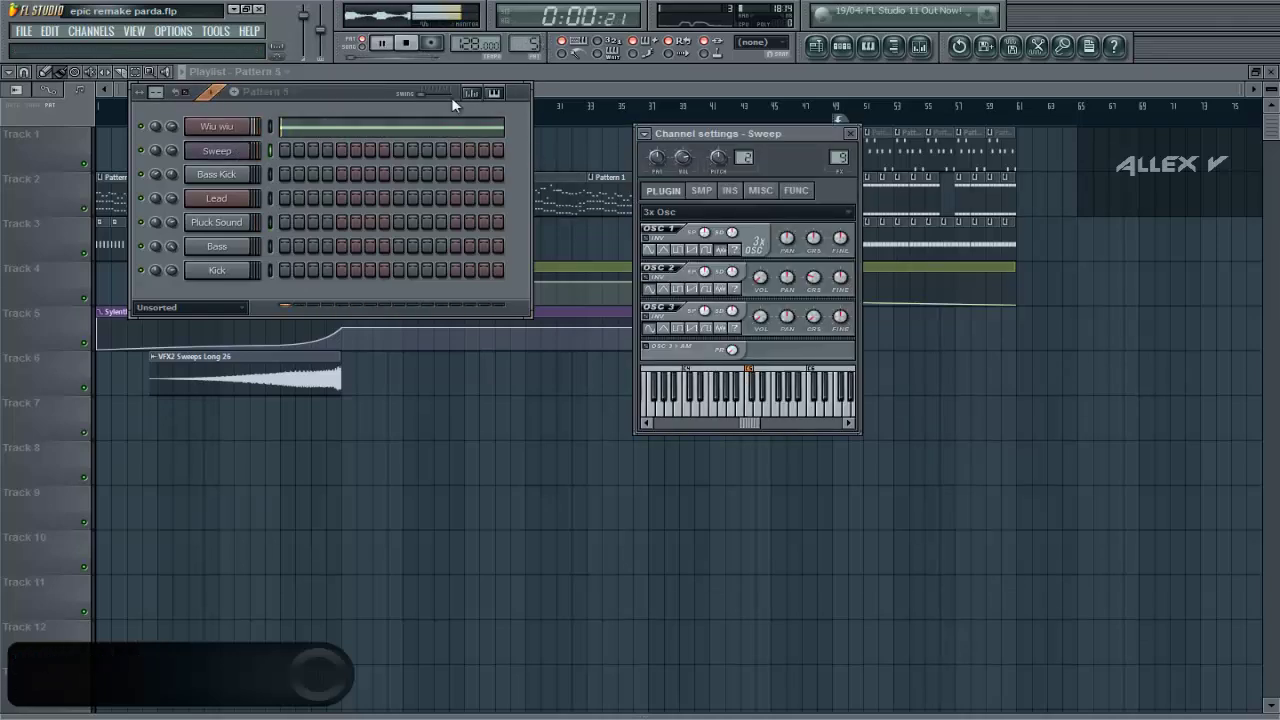
pyautogui.click(238, 128)
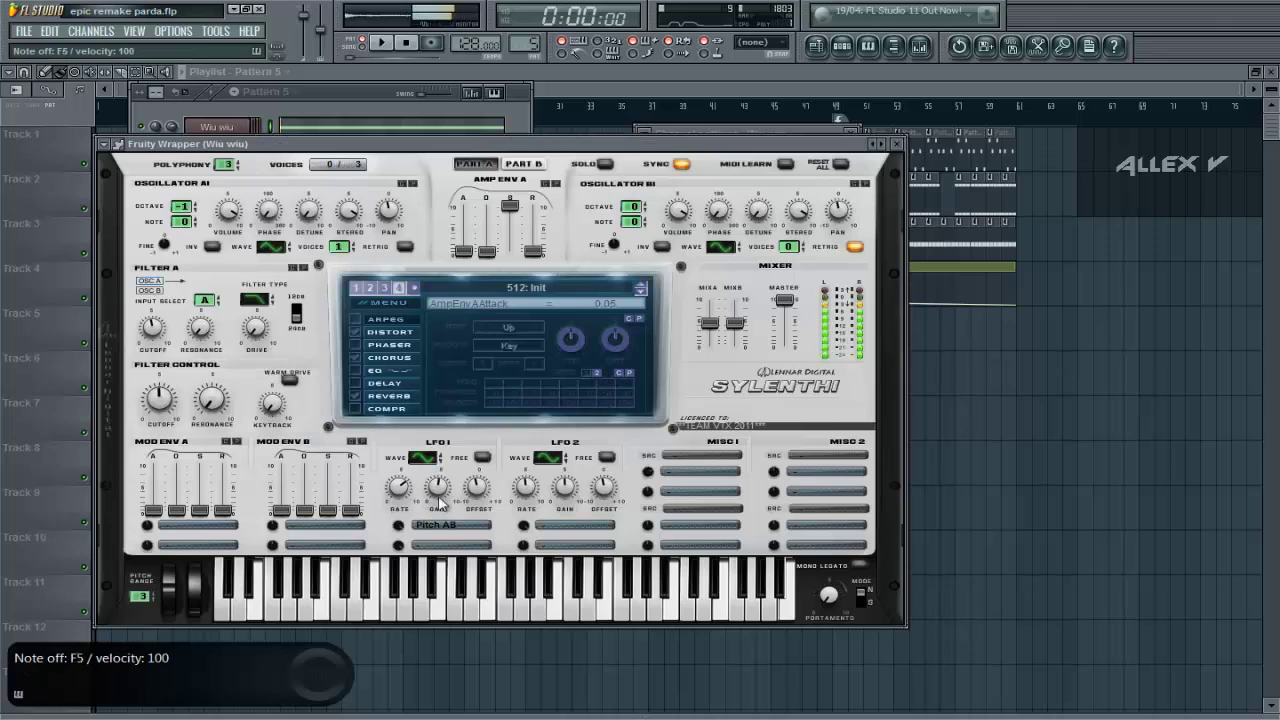
pyautogui.click(527, 105)
pyautogui.click(573, 84)
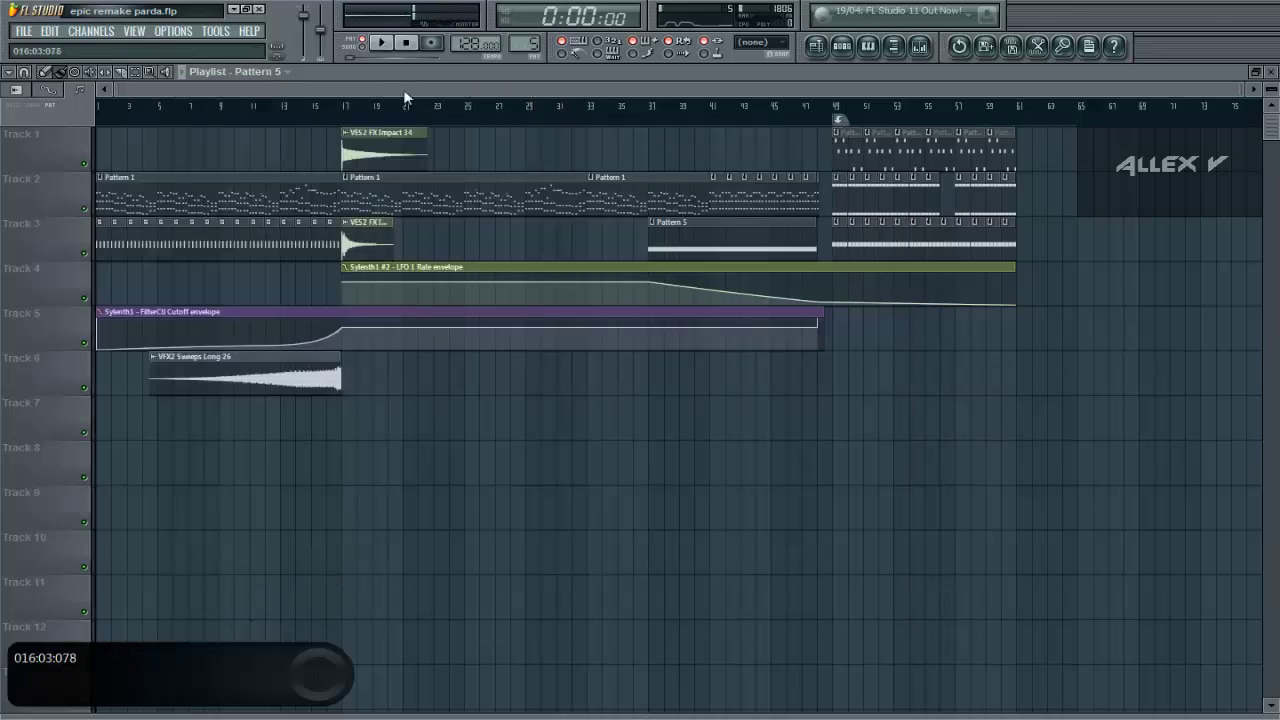
# - Play the song from the start and check the VES1 Bassdrums 041 track's effects in the mixer
pyautogui.click(381, 43)
pyautogui.click(919, 46)
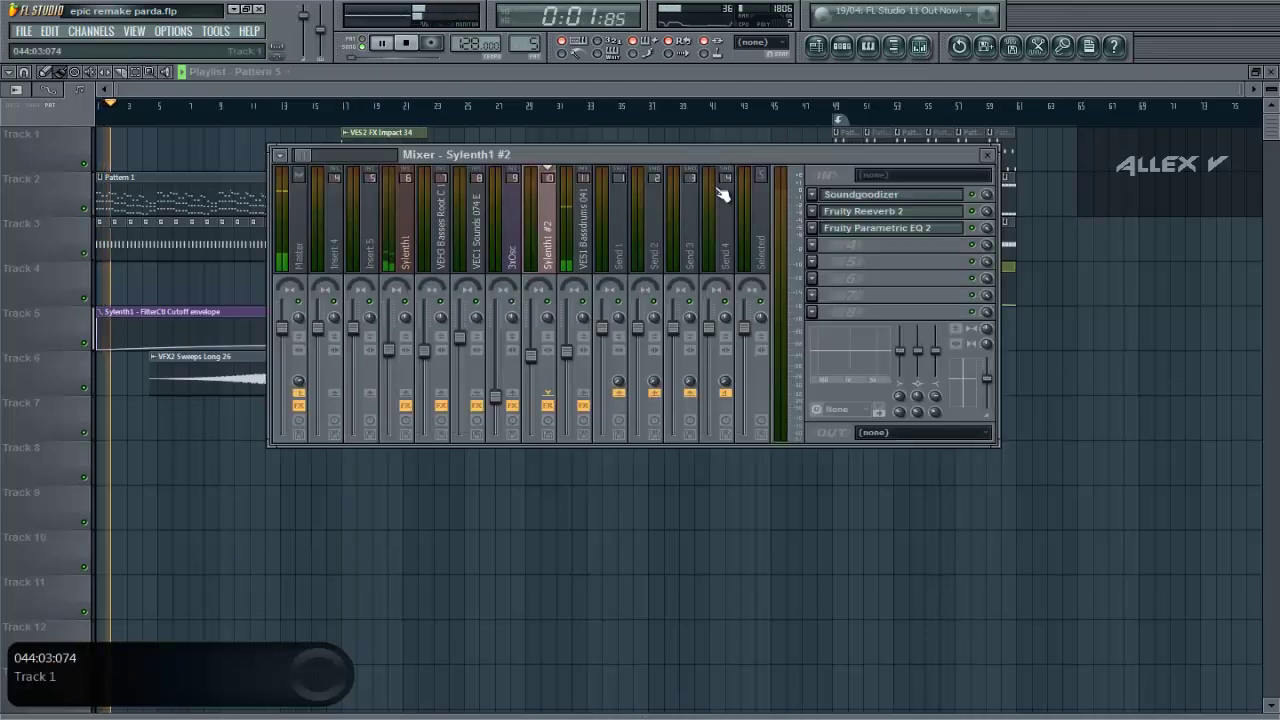
pyautogui.click(588, 262)
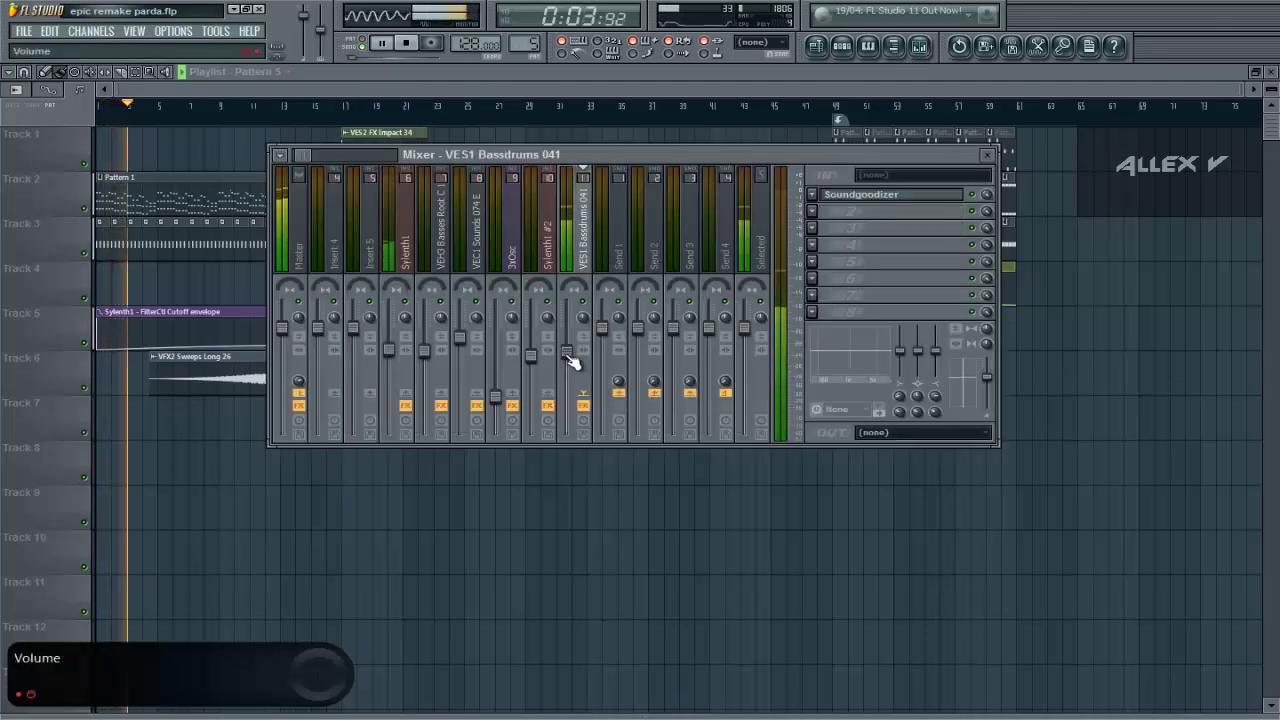
pyautogui.press('F9')
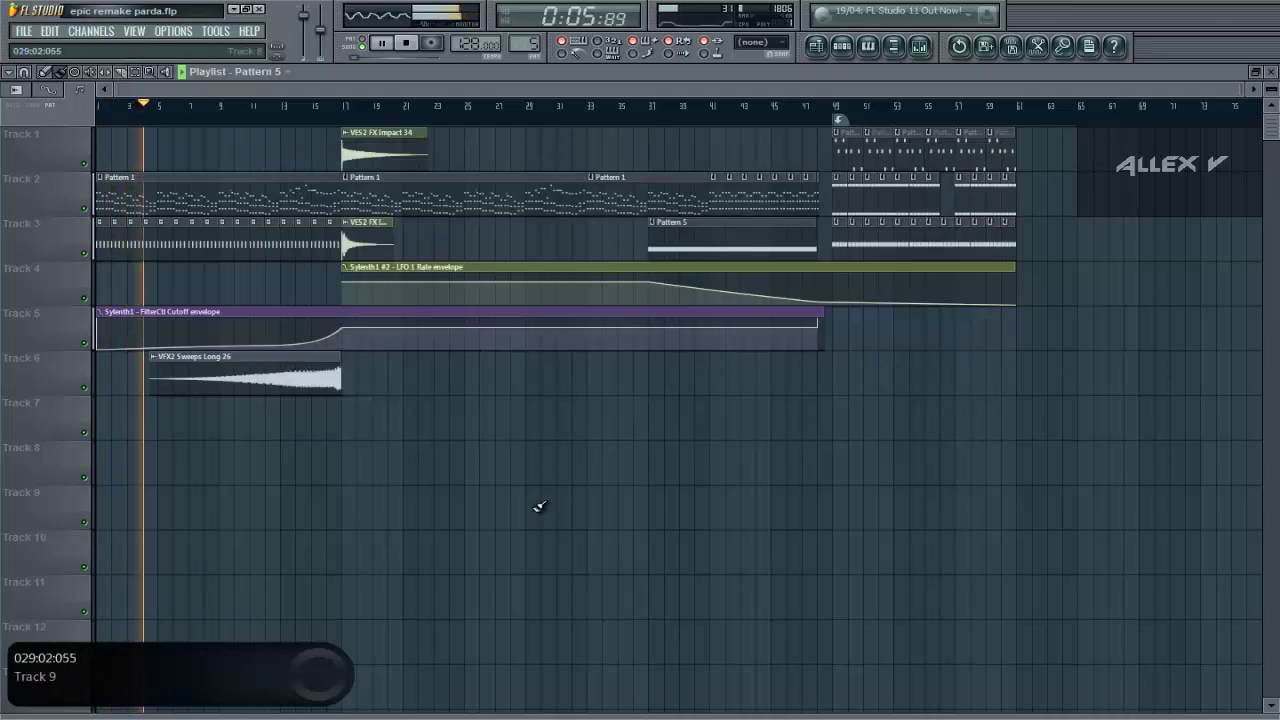
# - Examine the VES2 FX Impact 38 clip in the playlist and the audio clip channels in the step sequencer
pyautogui.click(366, 237)
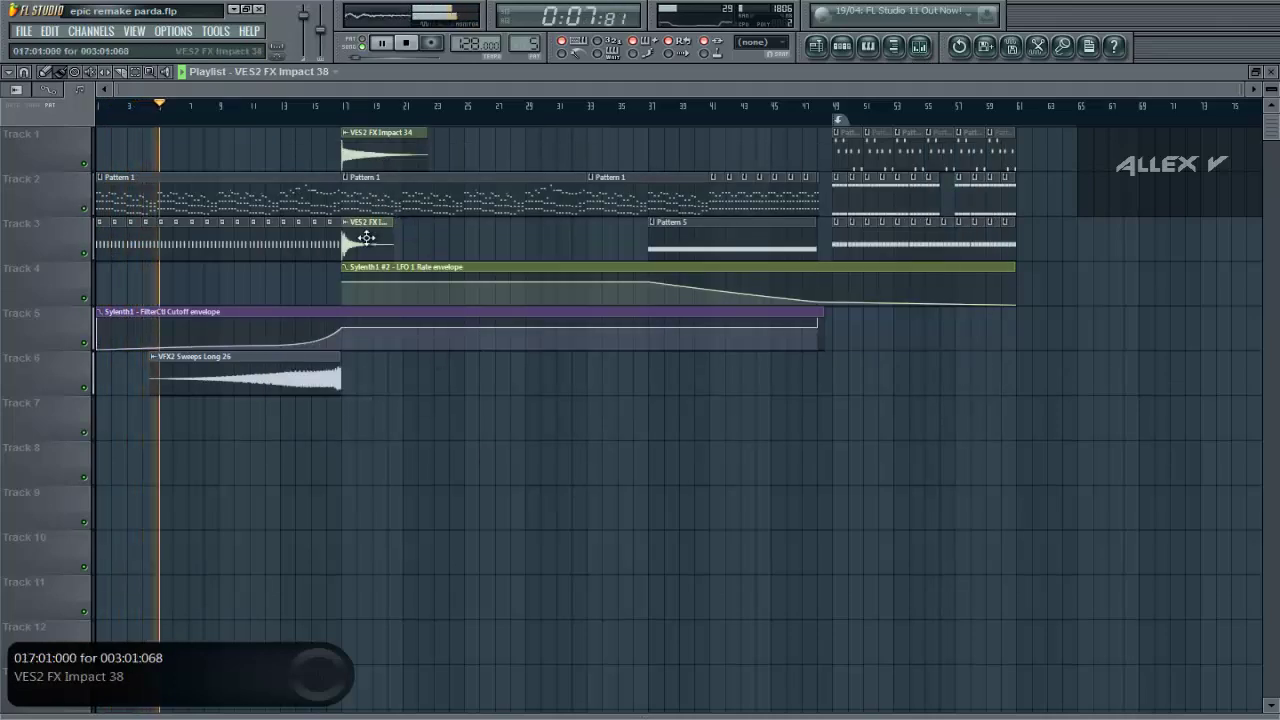
pyautogui.doubleClick(366, 237)
pyautogui.press('Escape')
pyautogui.scroll(3, 103, 400)
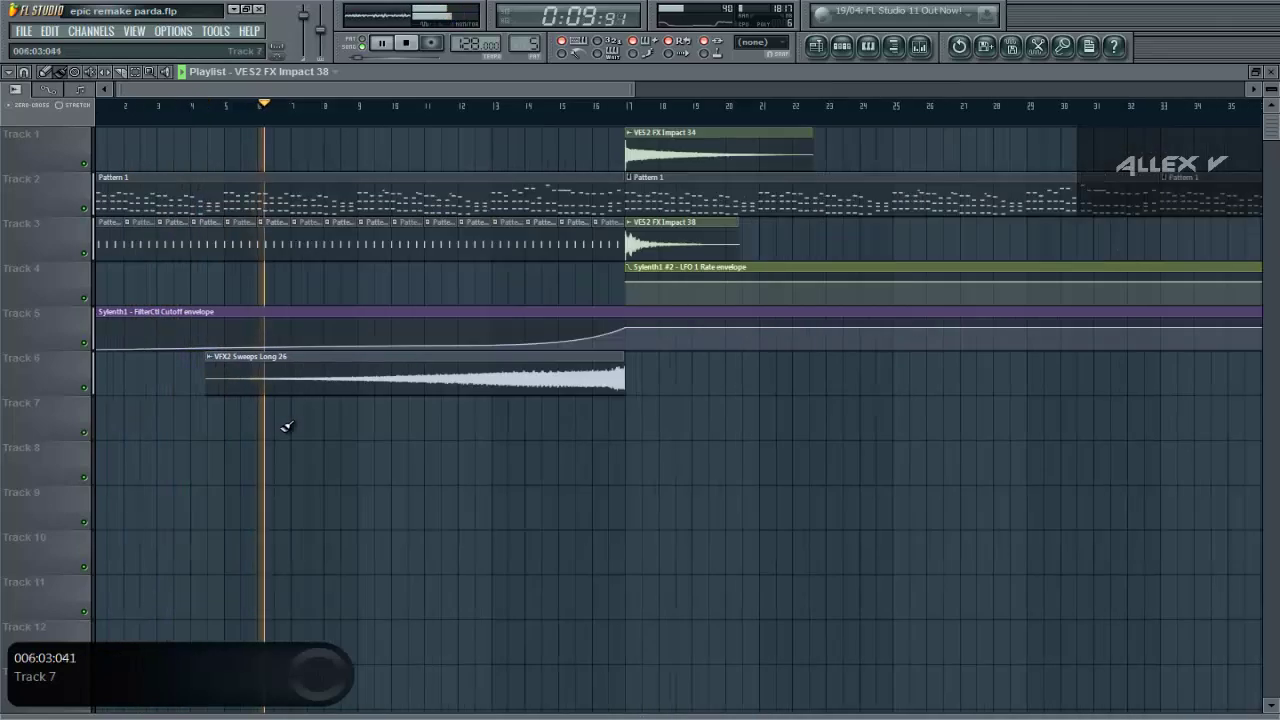
pyautogui.scroll(-3, 286, 427)
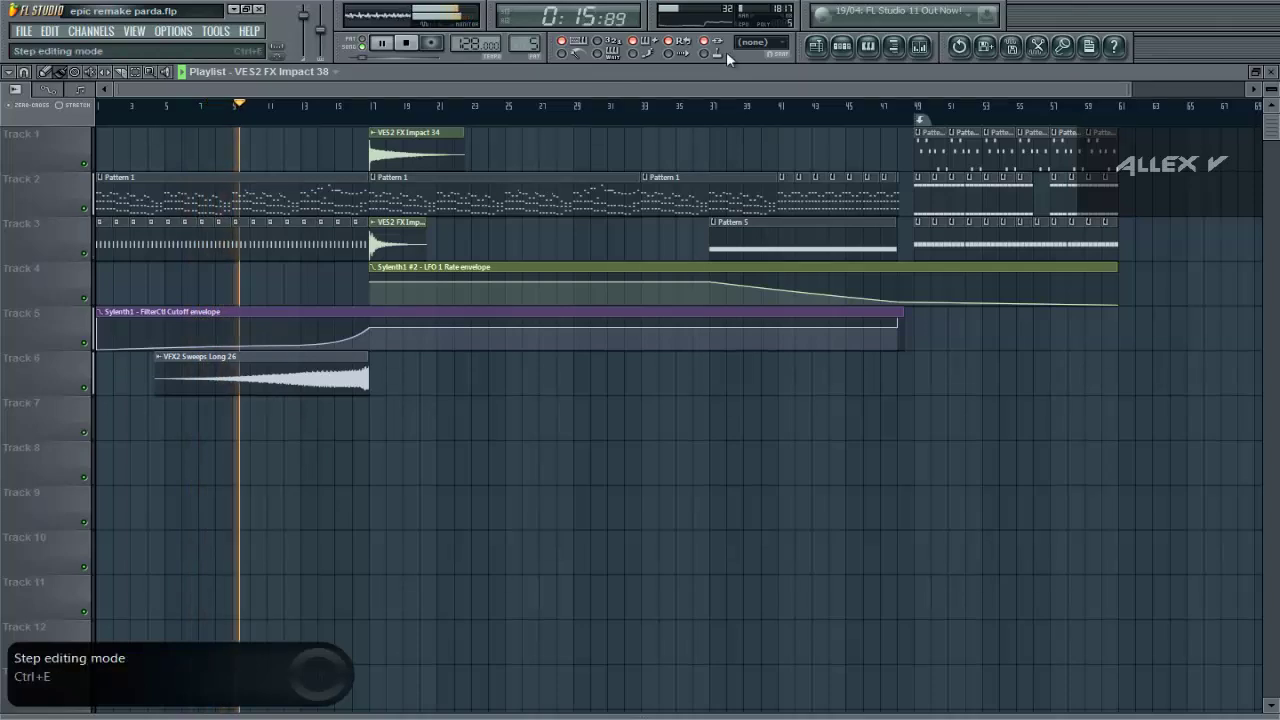
pyautogui.click(843, 47)
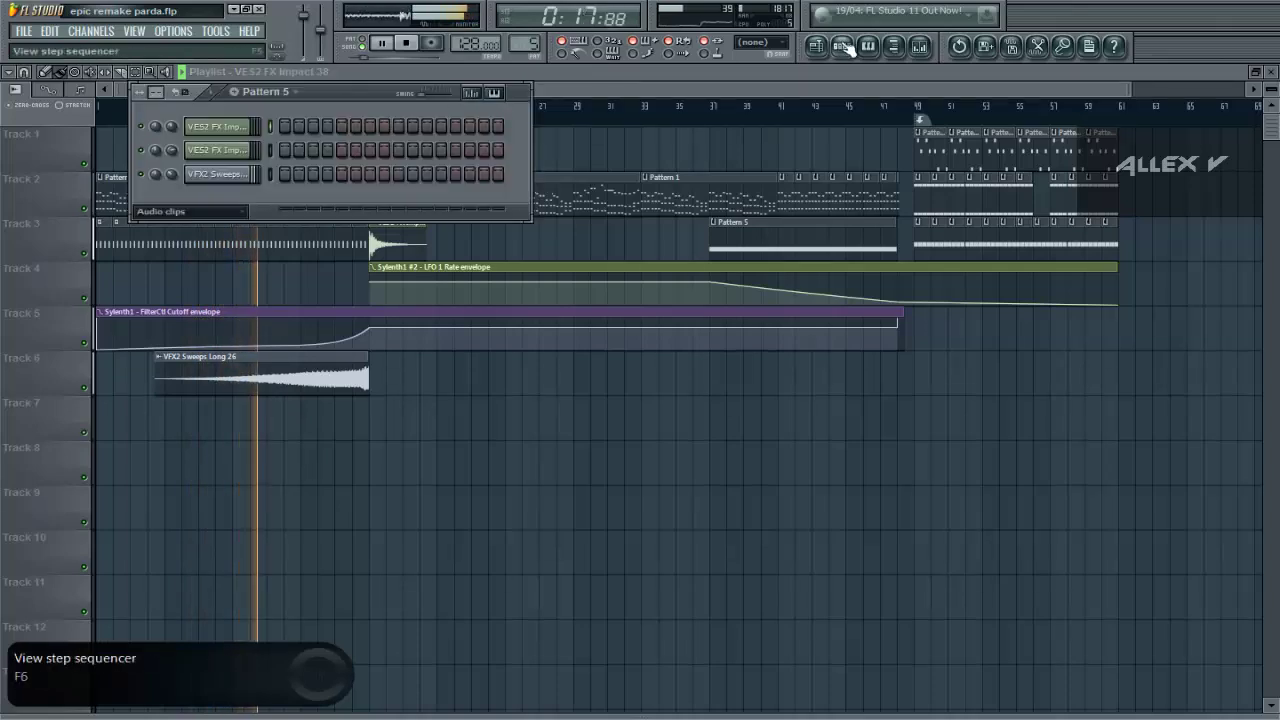
pyautogui.click(845, 48)
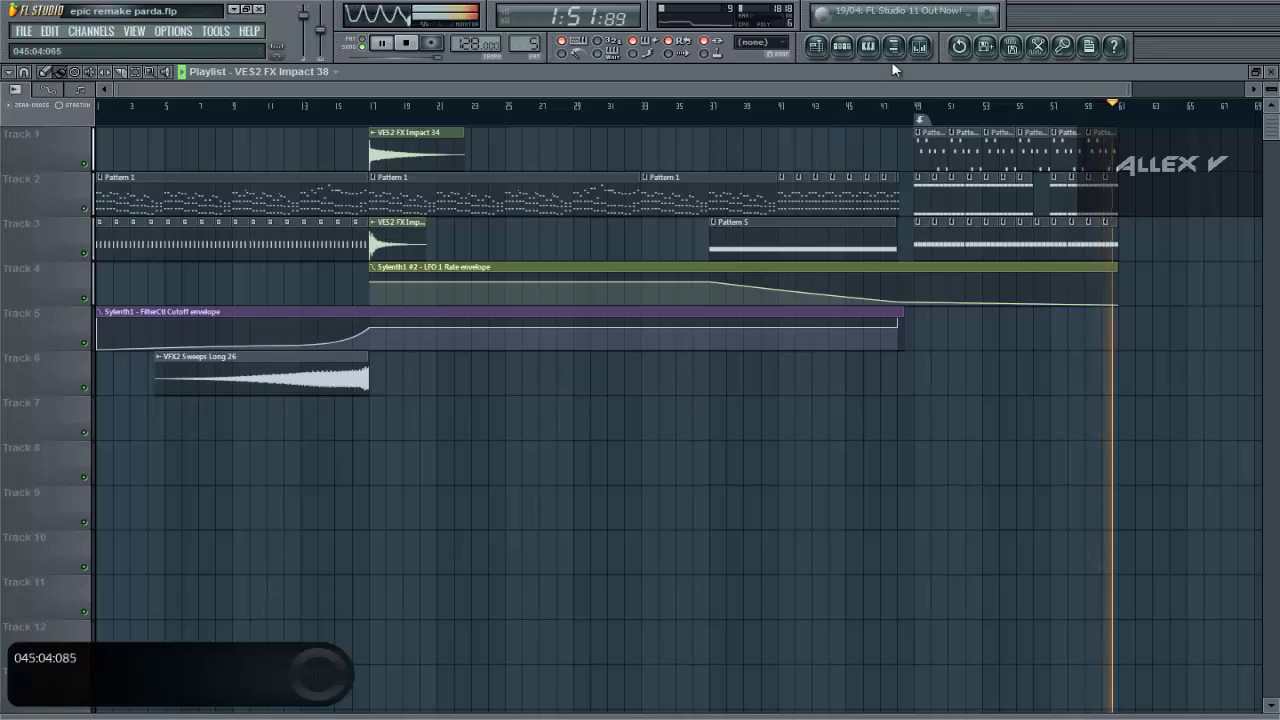
# - Check the Master track's levels in the mixer during playback, hide the mixer, and stop the song
pyautogui.click(921, 47)
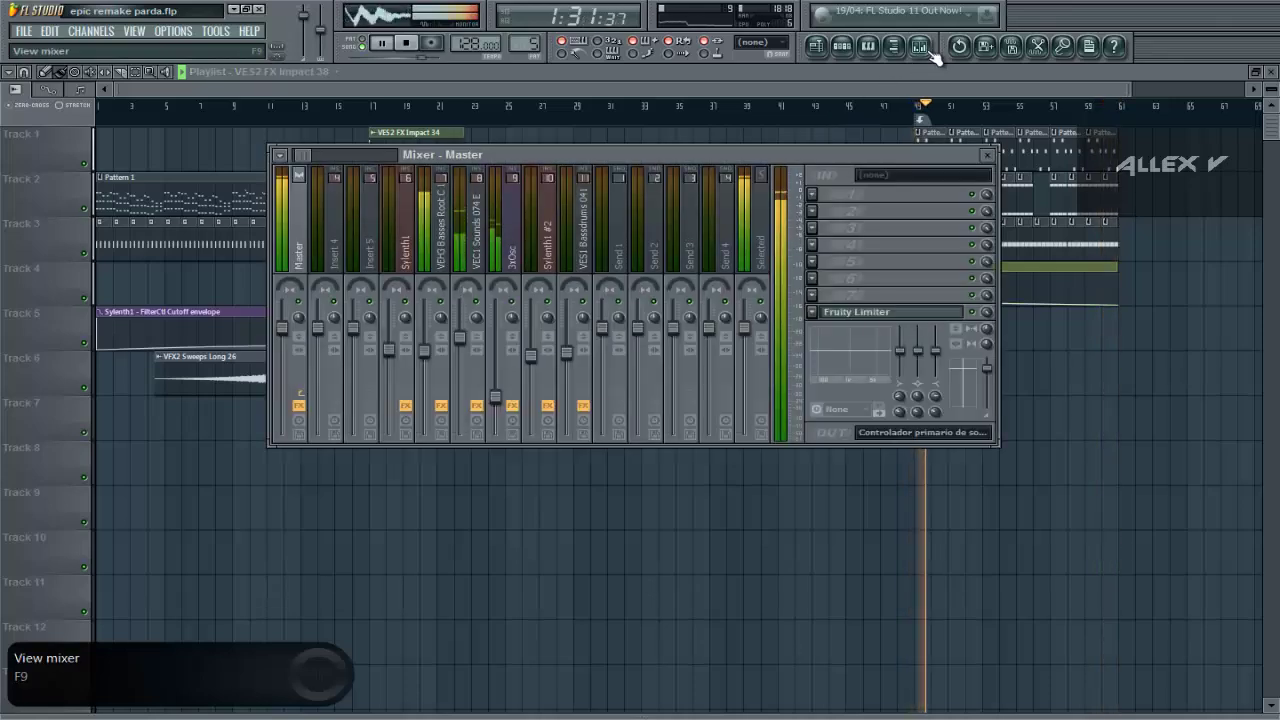
pyautogui.click(930, 55)
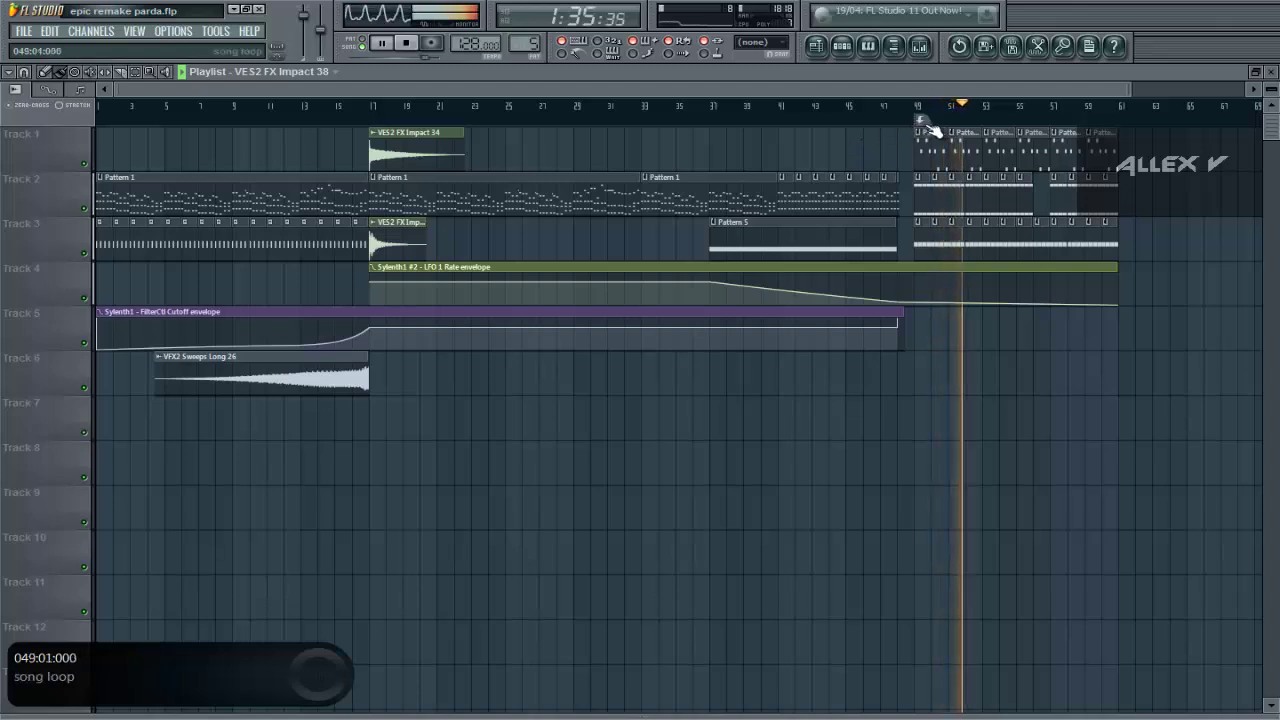
pyautogui.press('space')
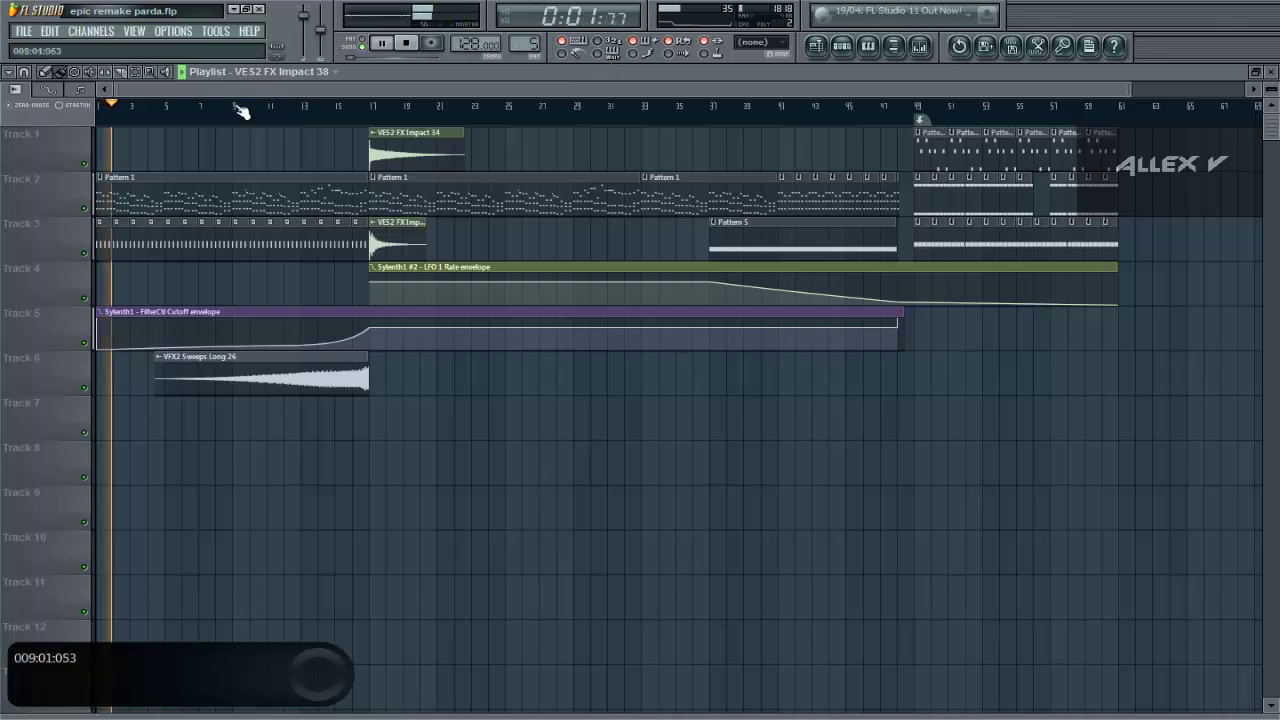
pyautogui.press('space')
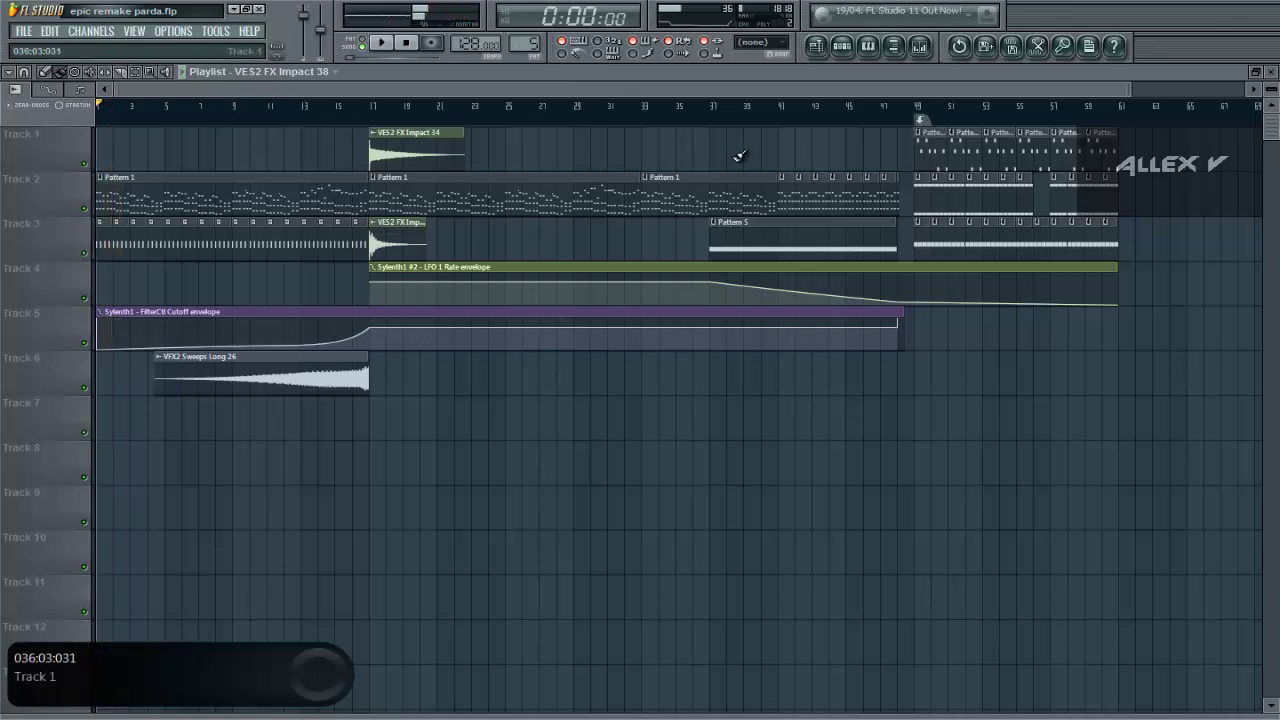
# - Play the song from the end of bar 47 into the section at the song loop marker, and stop it
pyautogui.click(922, 110)
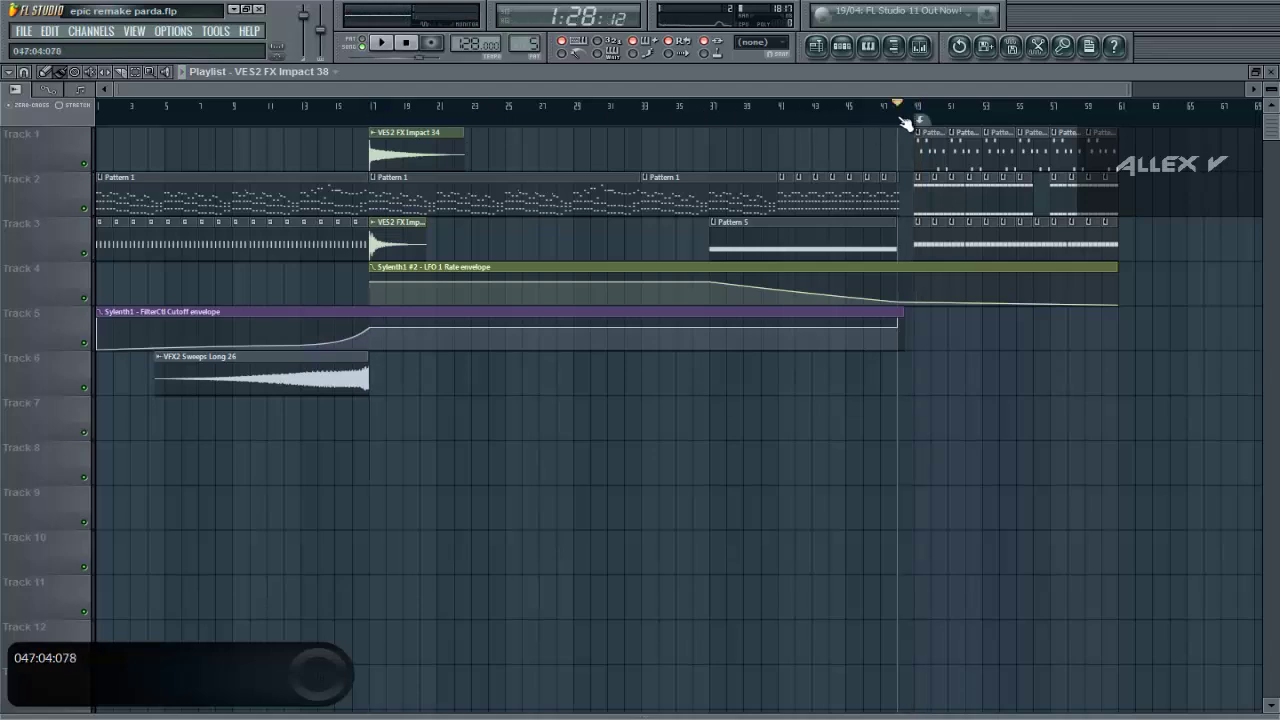
pyautogui.press('space')
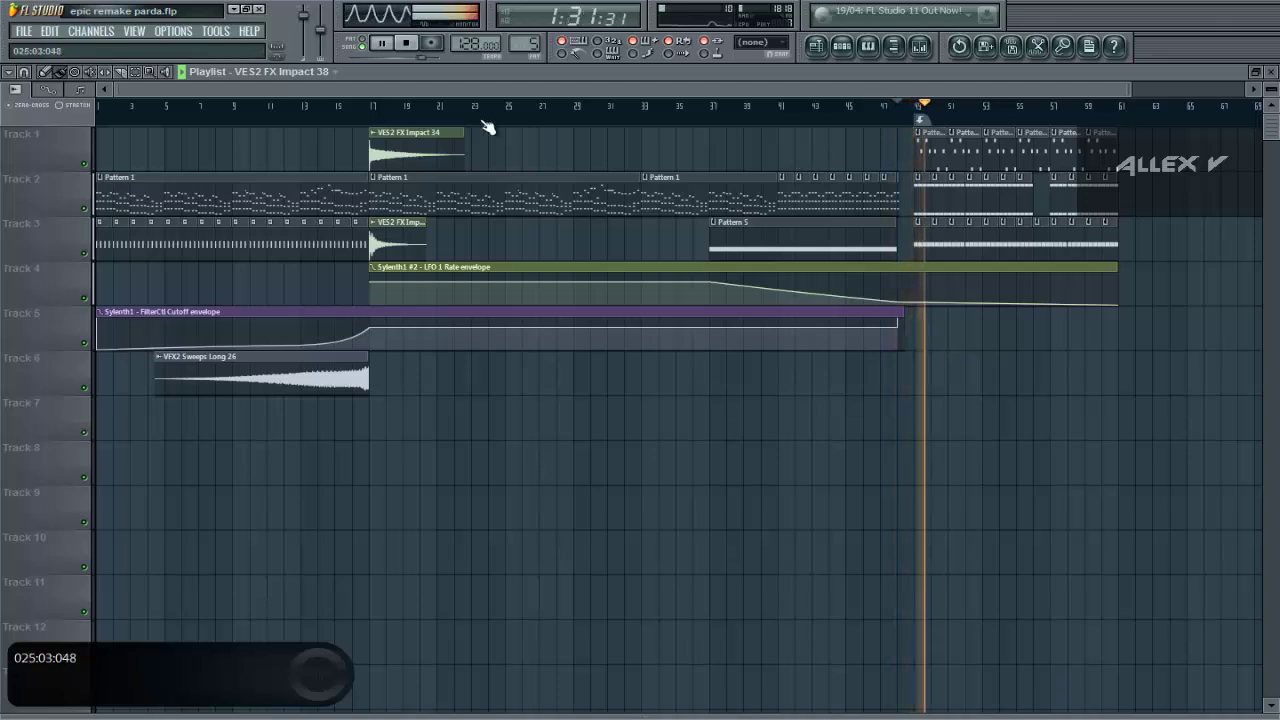
pyautogui.press('space')
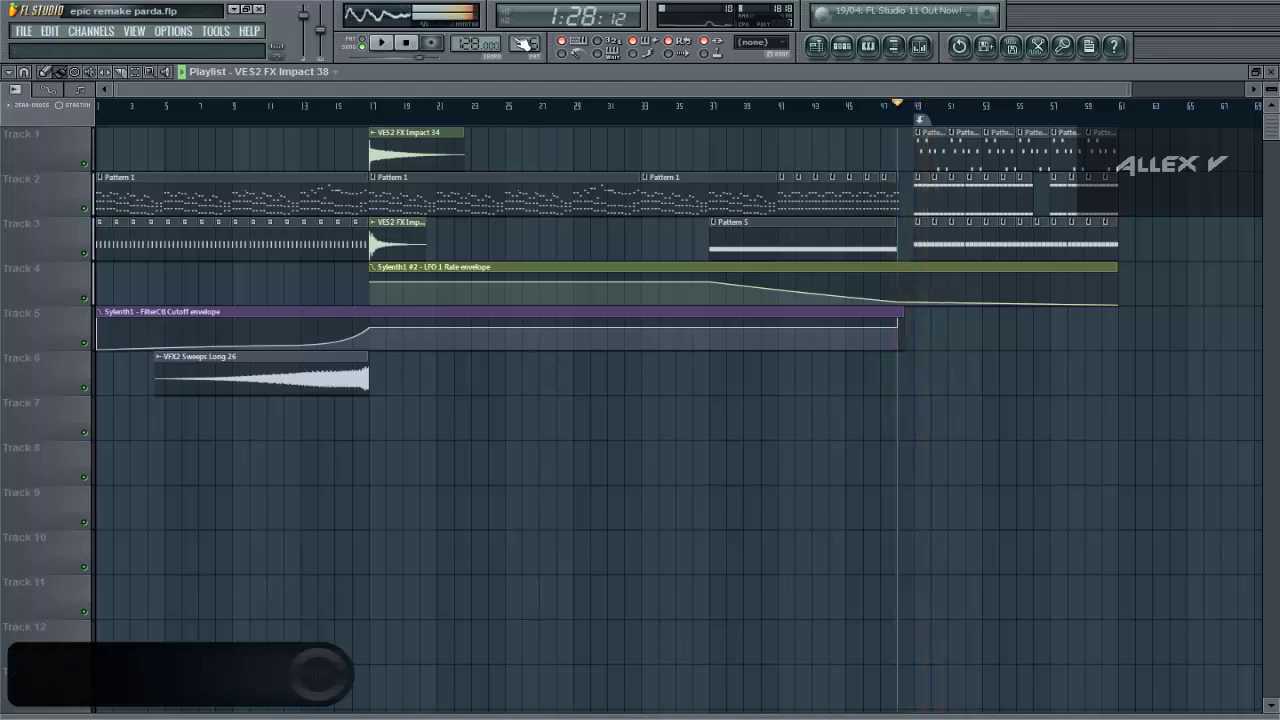
# - Review the effects on the 3xOsc, VEH3 Basses Root C 16 and VEC1 Sounds 074 E mixer tracks
pyautogui.click(842, 46)
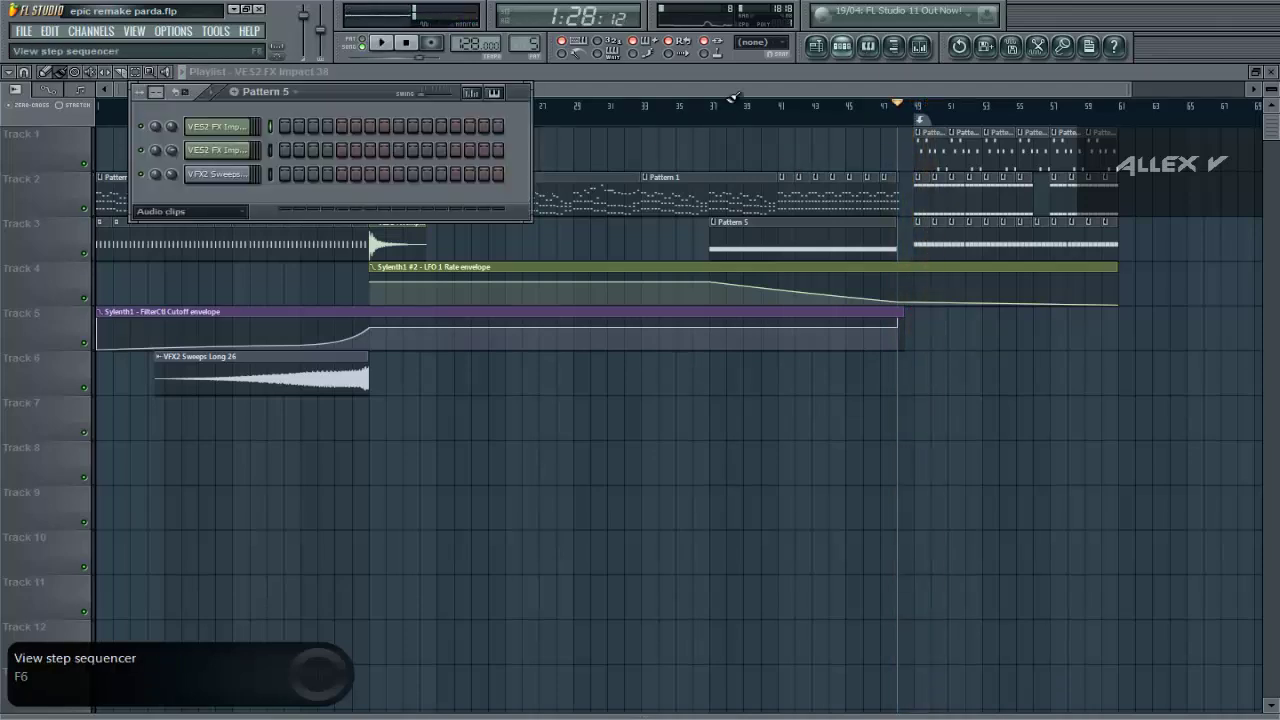
pyautogui.click(919, 46)
pyautogui.click(509, 270)
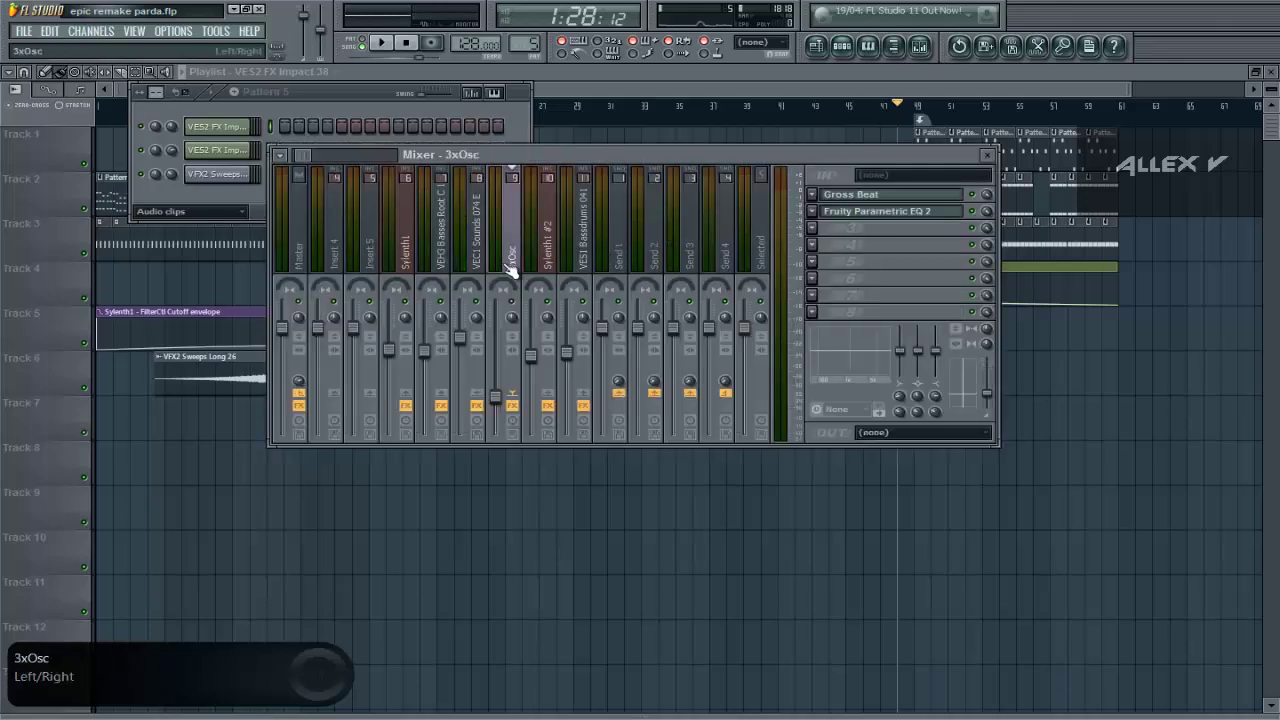
pyautogui.click(488, 262)
pyautogui.click(434, 260)
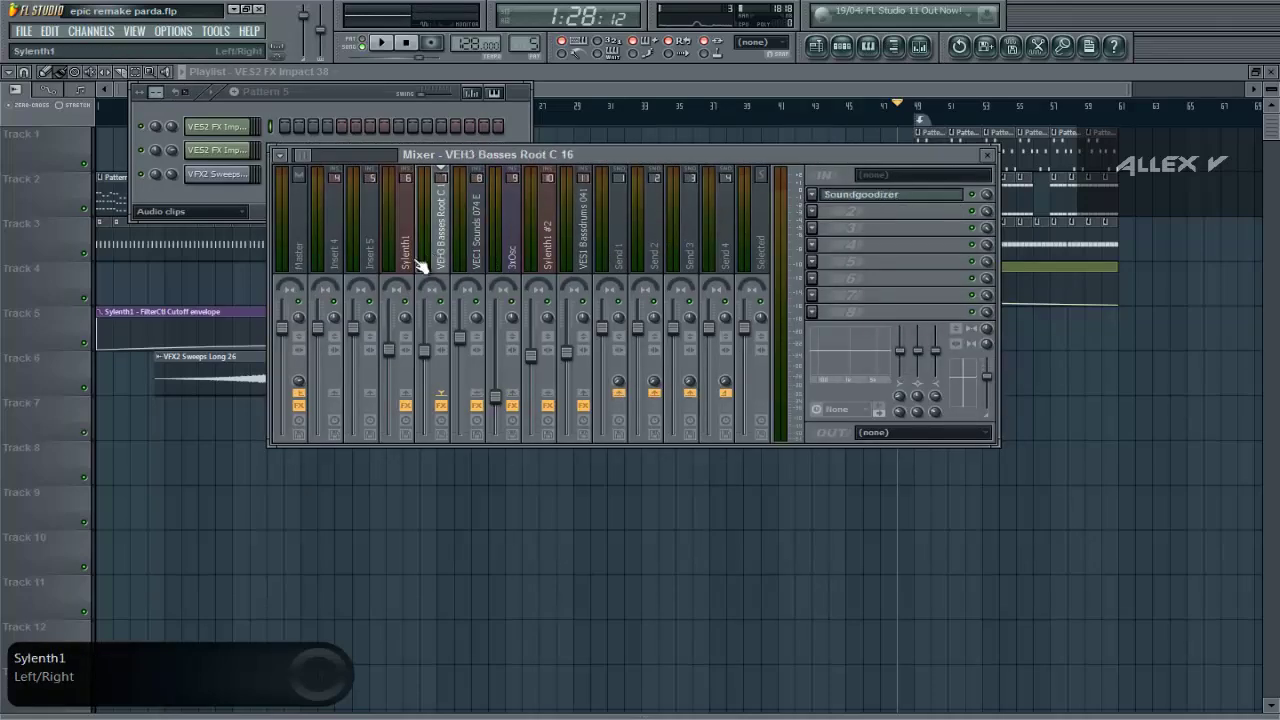
pyautogui.click(478, 240)
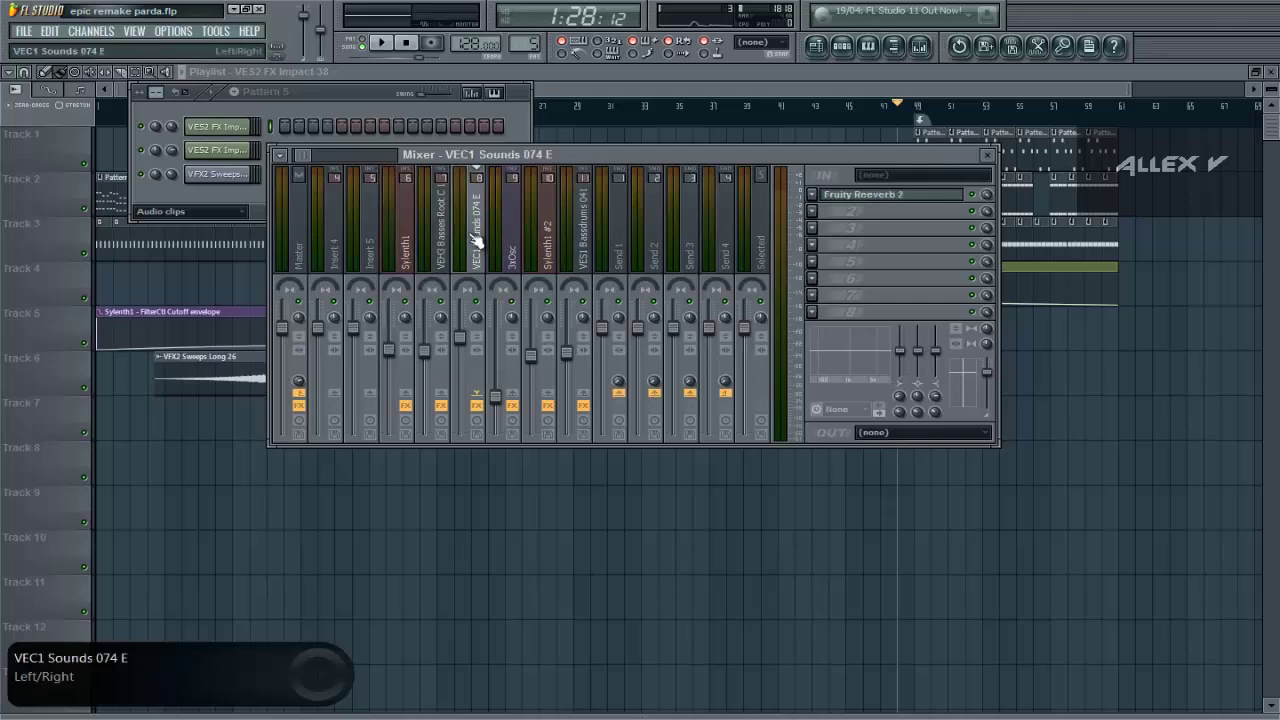
# - Open Fruity Parametric EQ 2 on the VEC1 BD Sub 09 mixer track and lower band 7 slightly while auditioning the song
pyautogui.moveTo(315, 167); pyautogui.dragTo(300, 163)
pyautogui.click(345, 238)
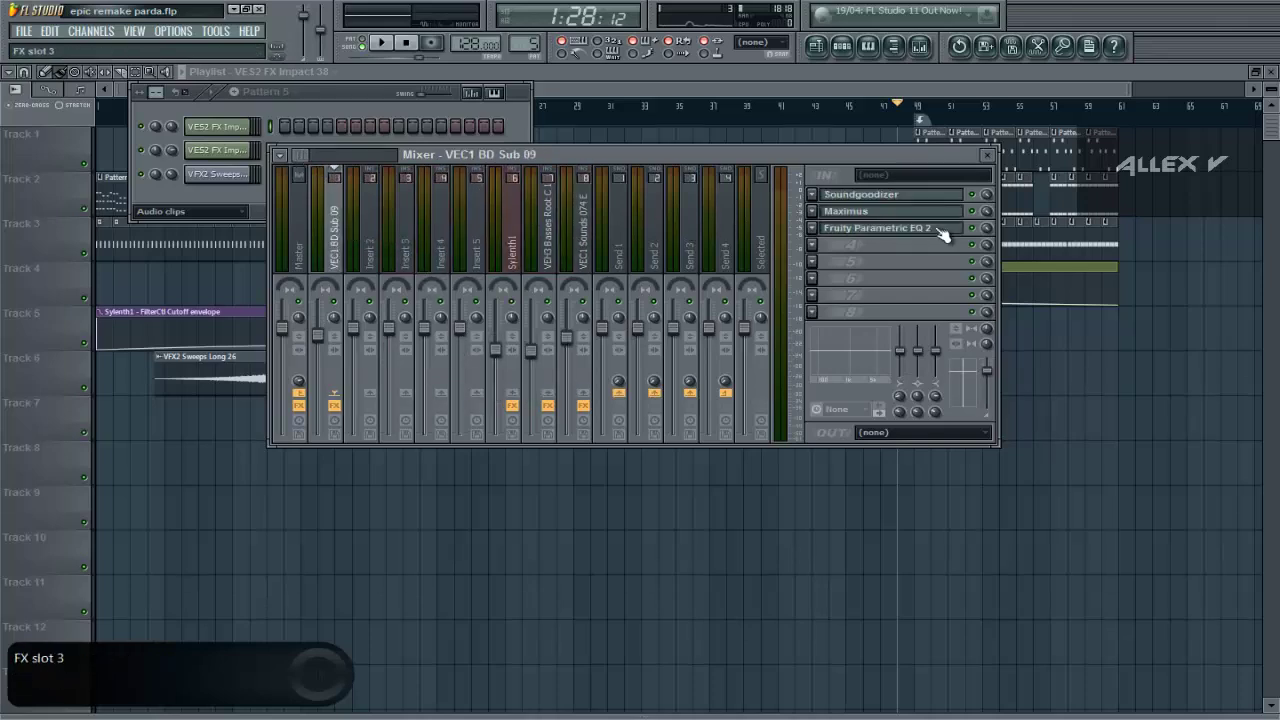
pyautogui.click(925, 229)
pyautogui.press('space')
pyautogui.moveTo(430, 381)
pyautogui.mouseDown()
pyautogui.moveTo(446, 398)
pyautogui.moveTo(434, 480)
pyautogui.moveTo(321, 482)
pyautogui.moveTo(450, 470)
pyautogui.moveTo(451, 429)
pyautogui.moveTo(343, 417)
pyautogui.moveTo(374, 434)
pyautogui.moveTo(428, 422)
pyautogui.moveTo(434, 346)
pyautogui.moveTo(426, 388)
pyautogui.mouseUp()
pyautogui.moveTo(427, 390); pyautogui.dragTo(375, 381)
pyautogui.press('space')
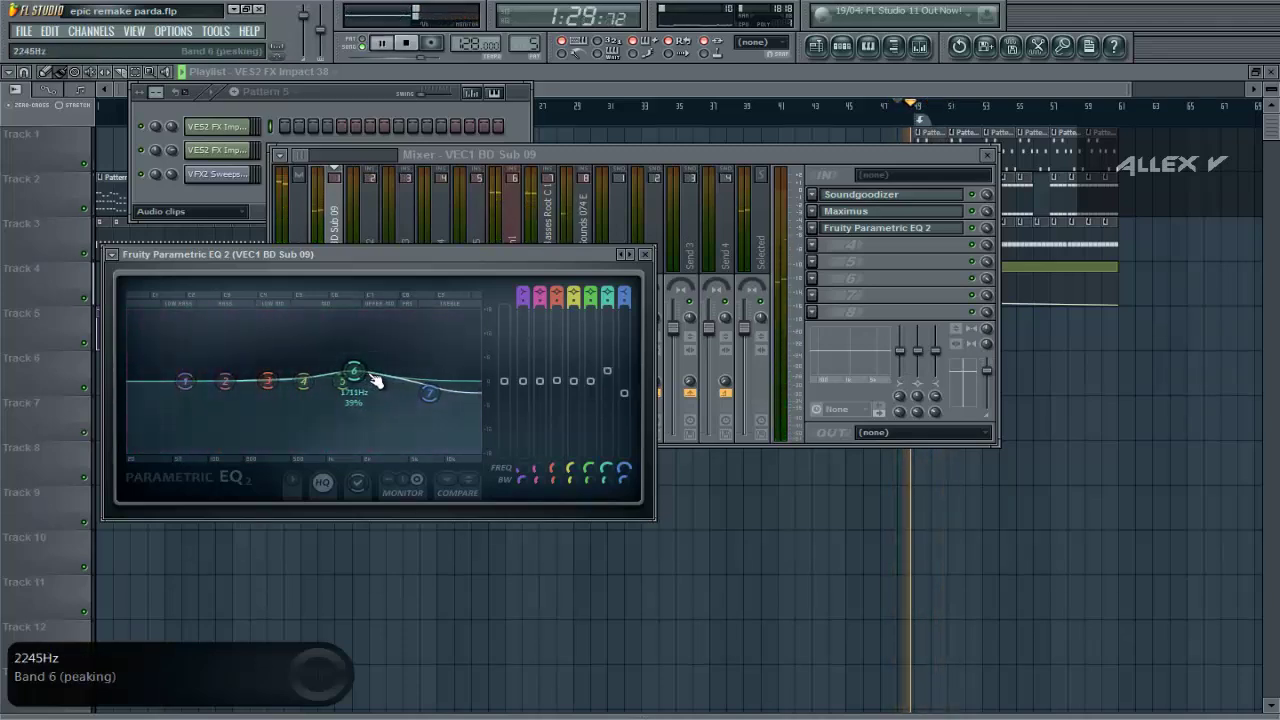
# - Set EQ band 6 nearly flat between bands 5 and 7, and move band 5 beside band 4 with a slight boost
pyautogui.moveTo(367, 378)
pyautogui.mouseDown()
pyautogui.moveTo(378, 393)
pyautogui.moveTo(374, 372)
pyautogui.moveTo(342, 372)
pyautogui.moveTo(360, 374)
pyautogui.mouseUp()
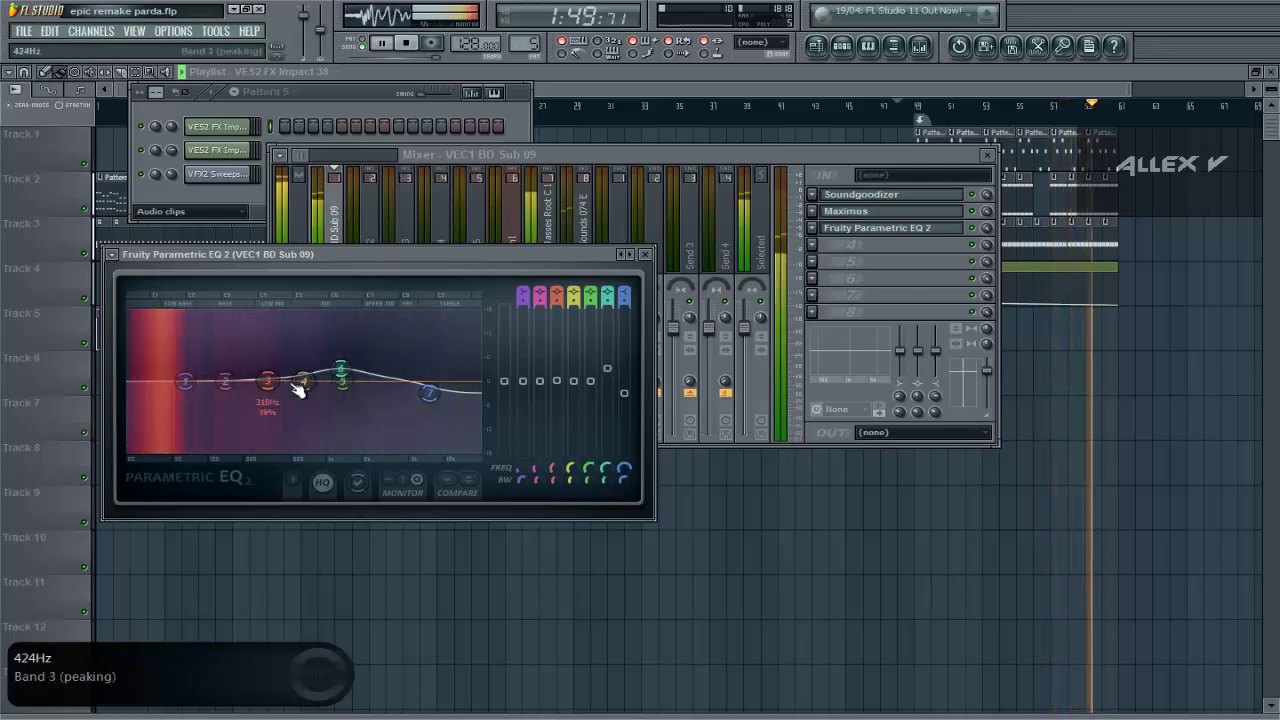
pyautogui.moveTo(341, 368); pyautogui.dragTo(378, 373)
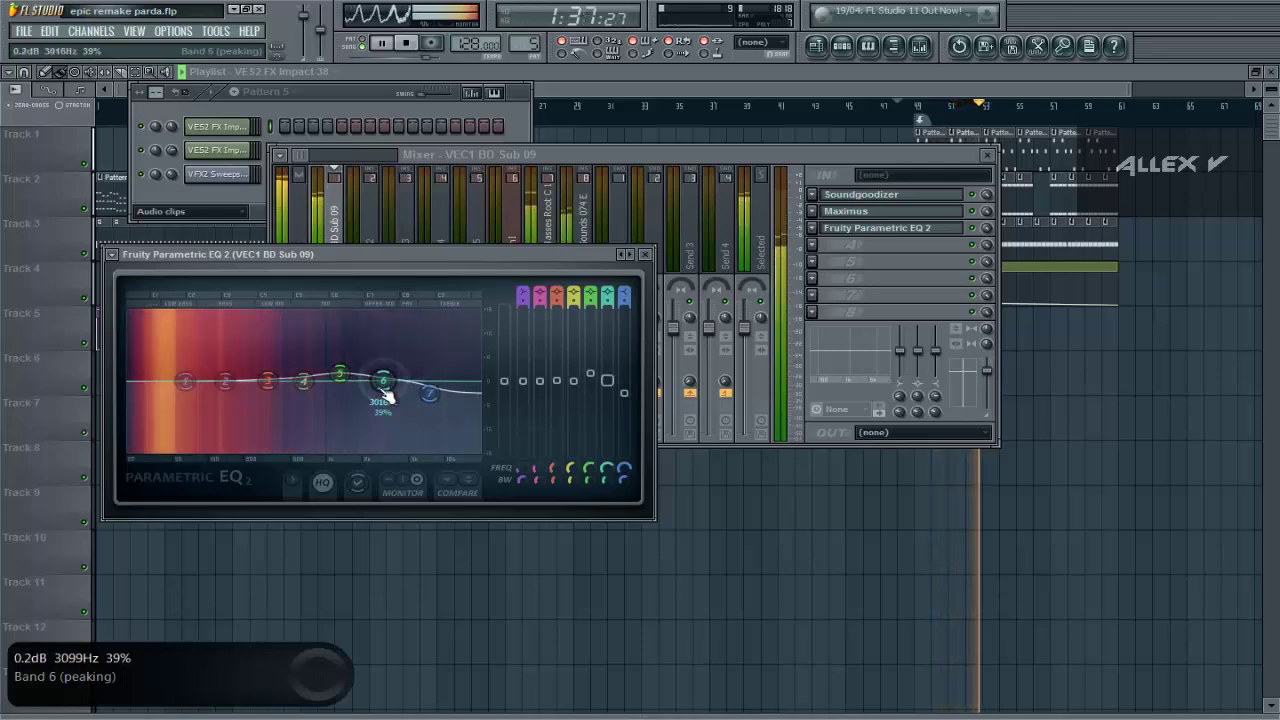
pyautogui.moveTo(340, 374)
pyautogui.mouseDown()
pyautogui.moveTo(332, 351)
pyautogui.moveTo(327, 390)
pyautogui.moveTo(372, 396)
pyautogui.moveTo(380, 383)
pyautogui.moveTo(302, 386)
pyautogui.moveTo(318, 378)
pyautogui.mouseUp()
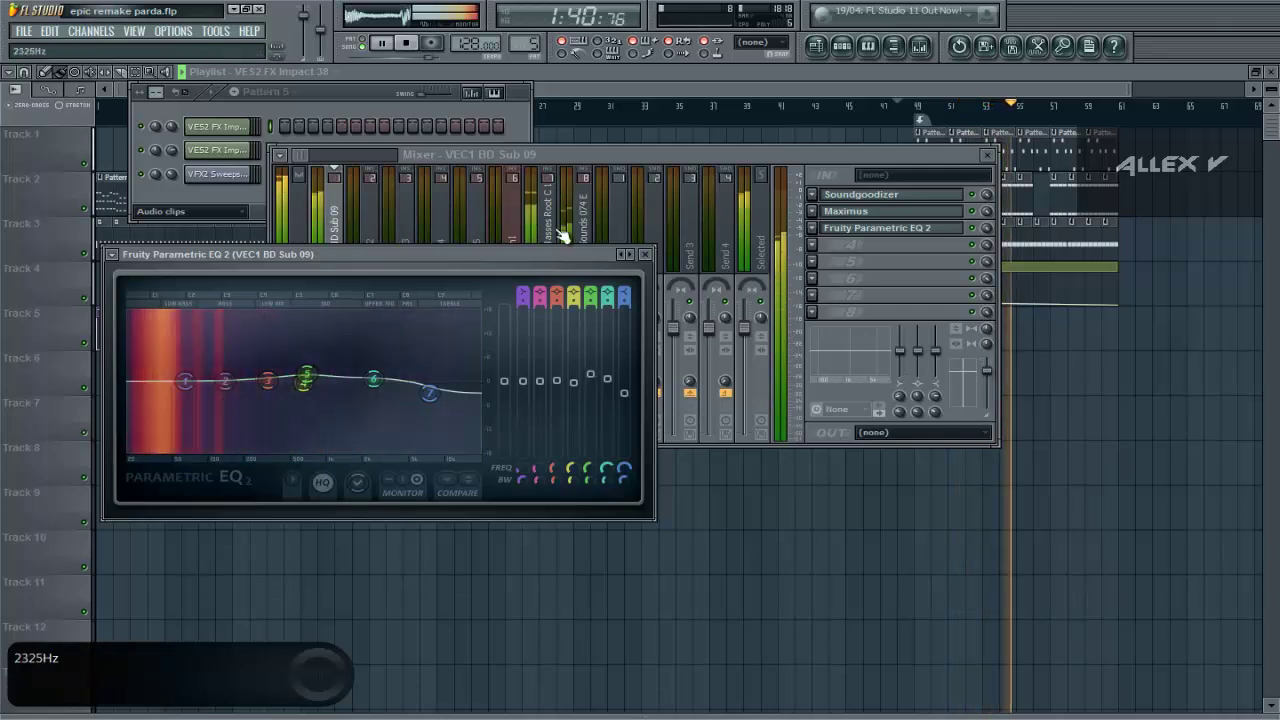
pyautogui.click(897, 105)
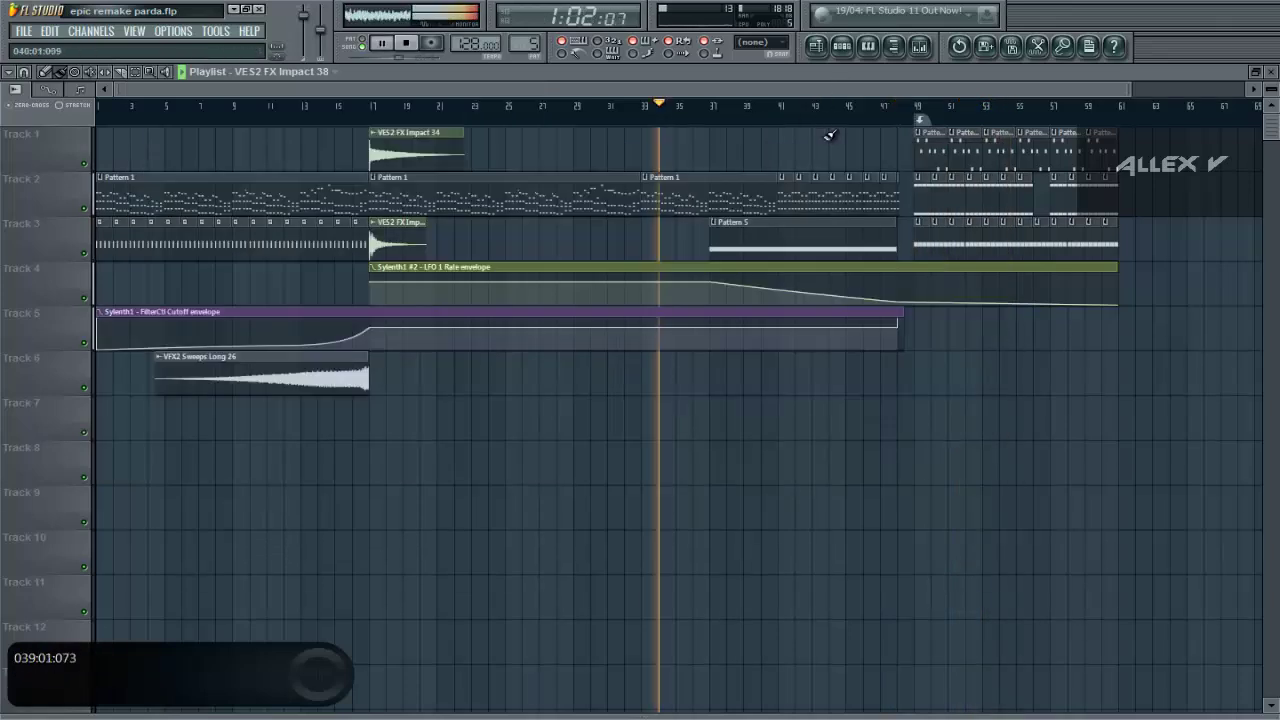